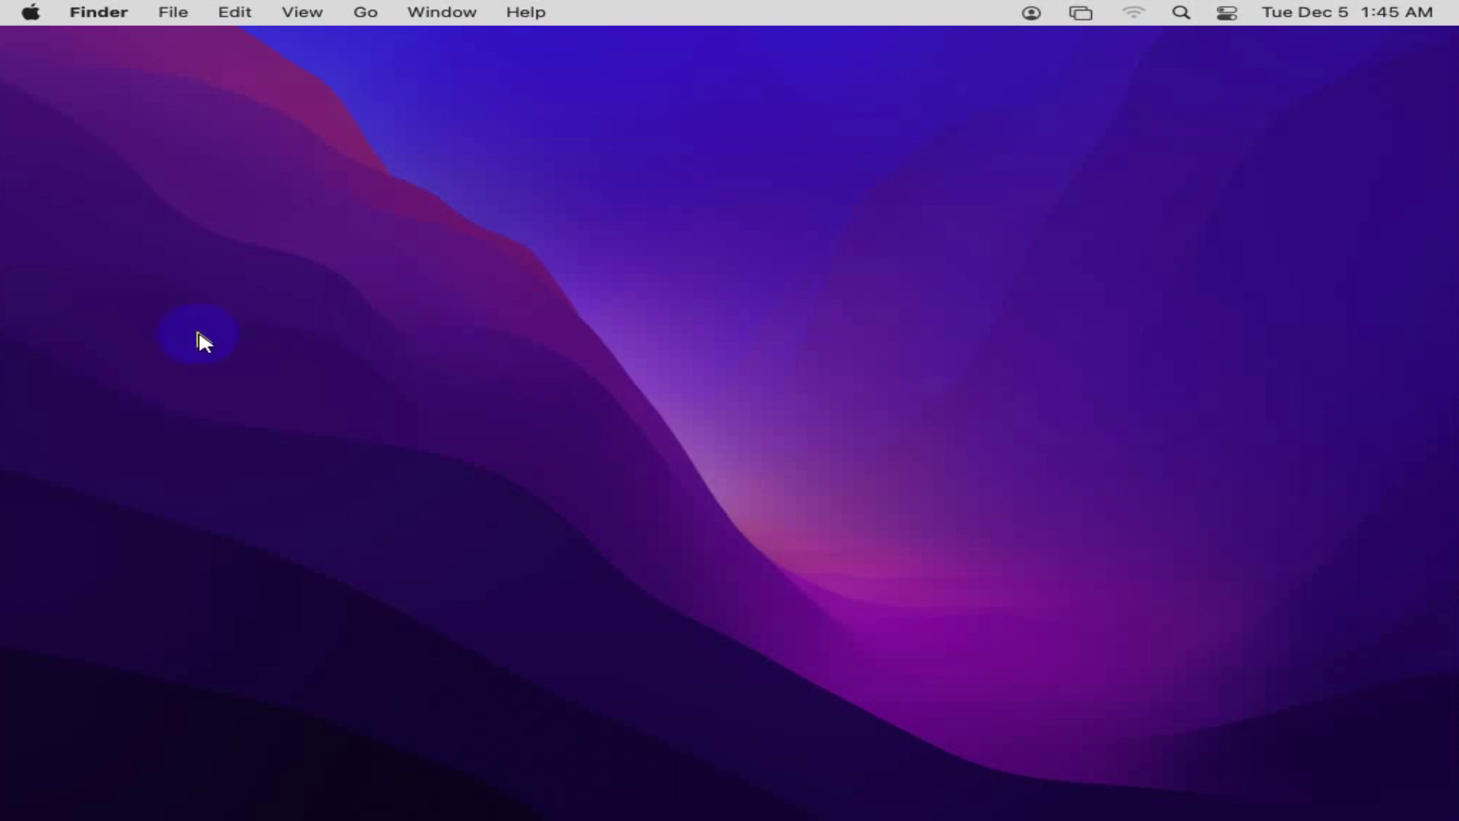
Open Finder Preferences from the Finder menu
click(94, 17)
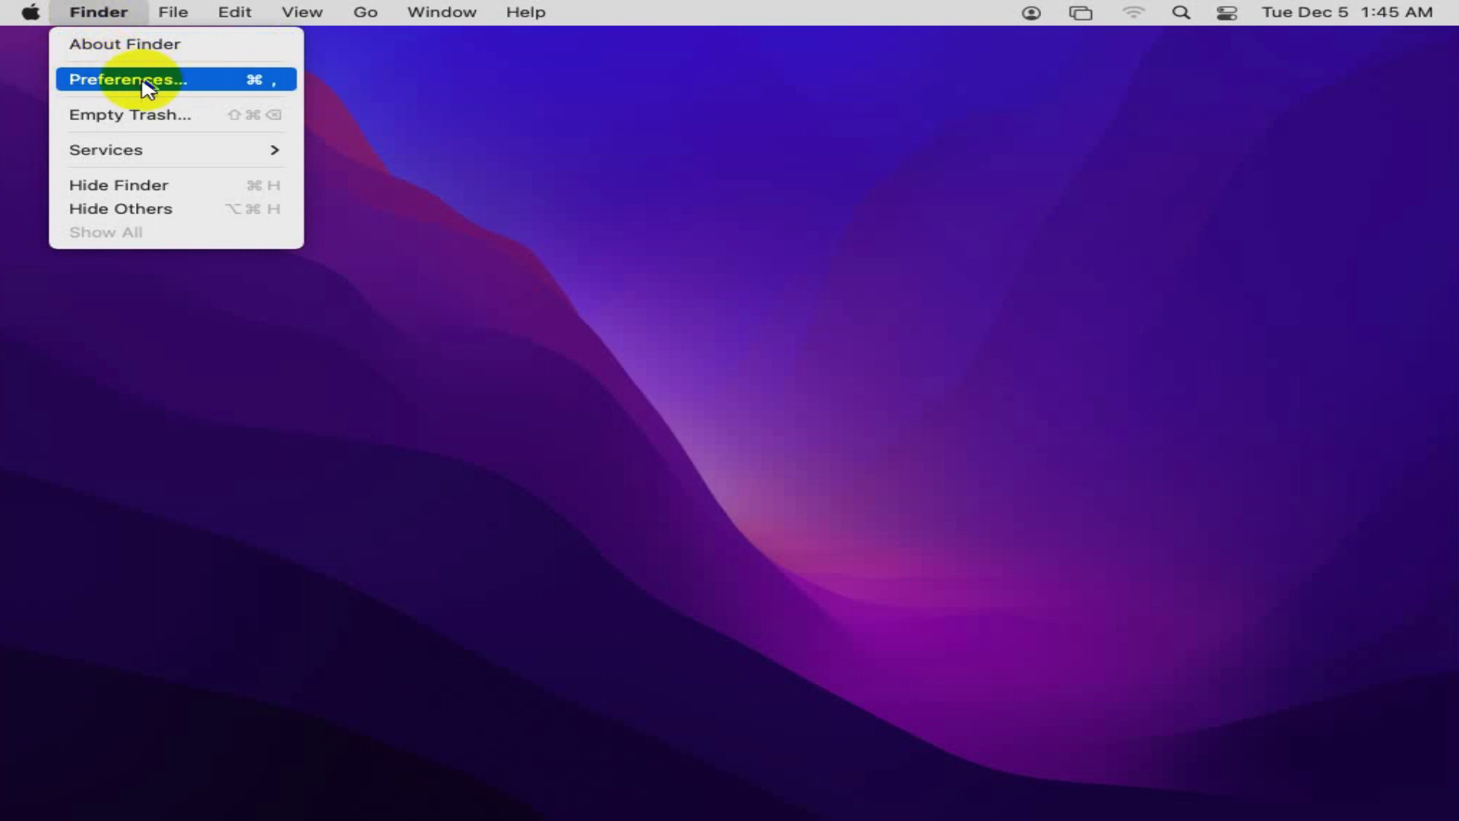
click(186, 80)
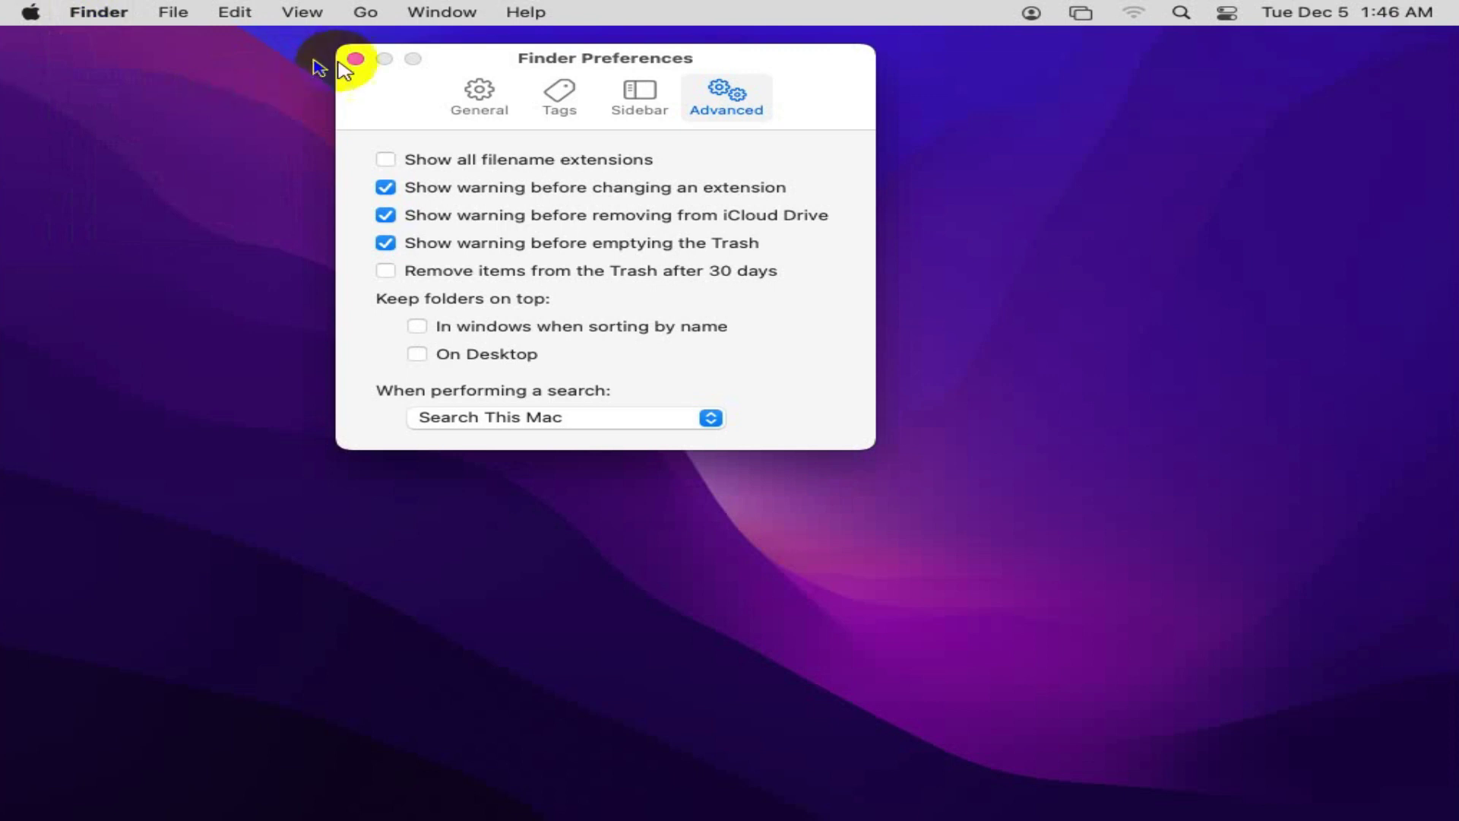
Switch Finder Preferences to the General settings listing desktop items
click(480, 97)
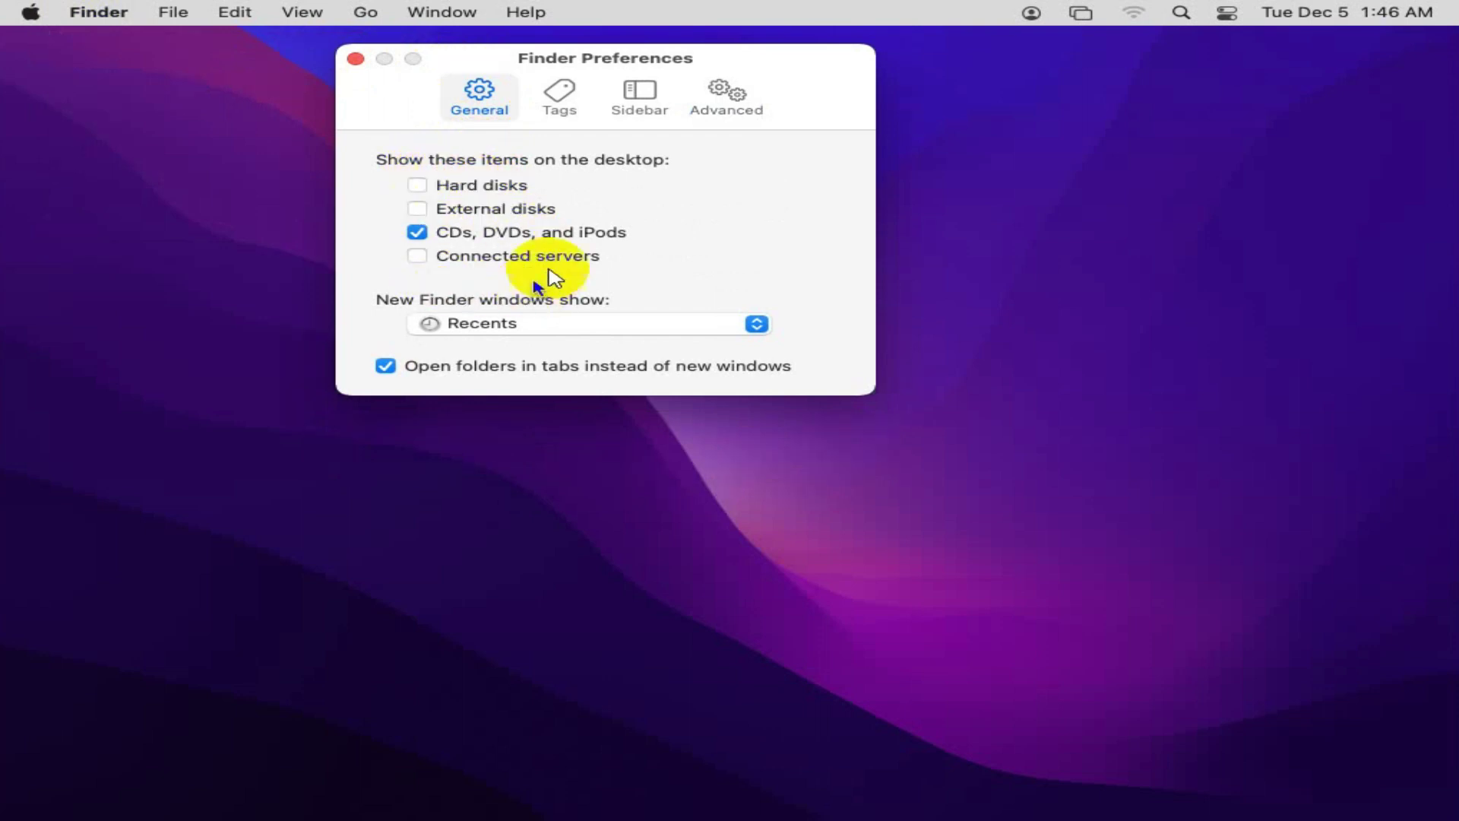
Enable Hard disks so the macHD and UEFI icons appear on the desktop
click(418, 187)
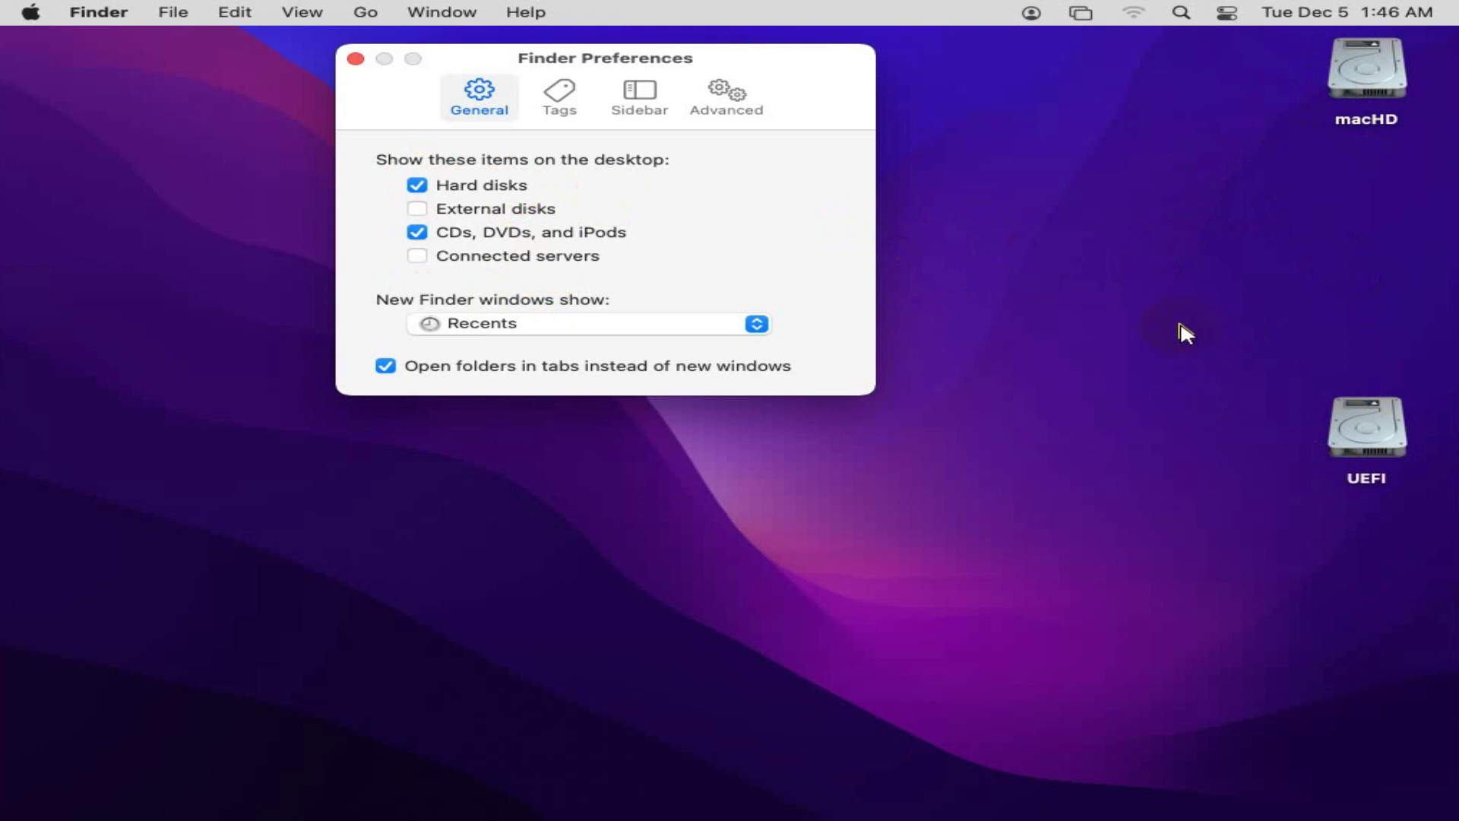
click(1363, 78)
right_click(1364, 78)
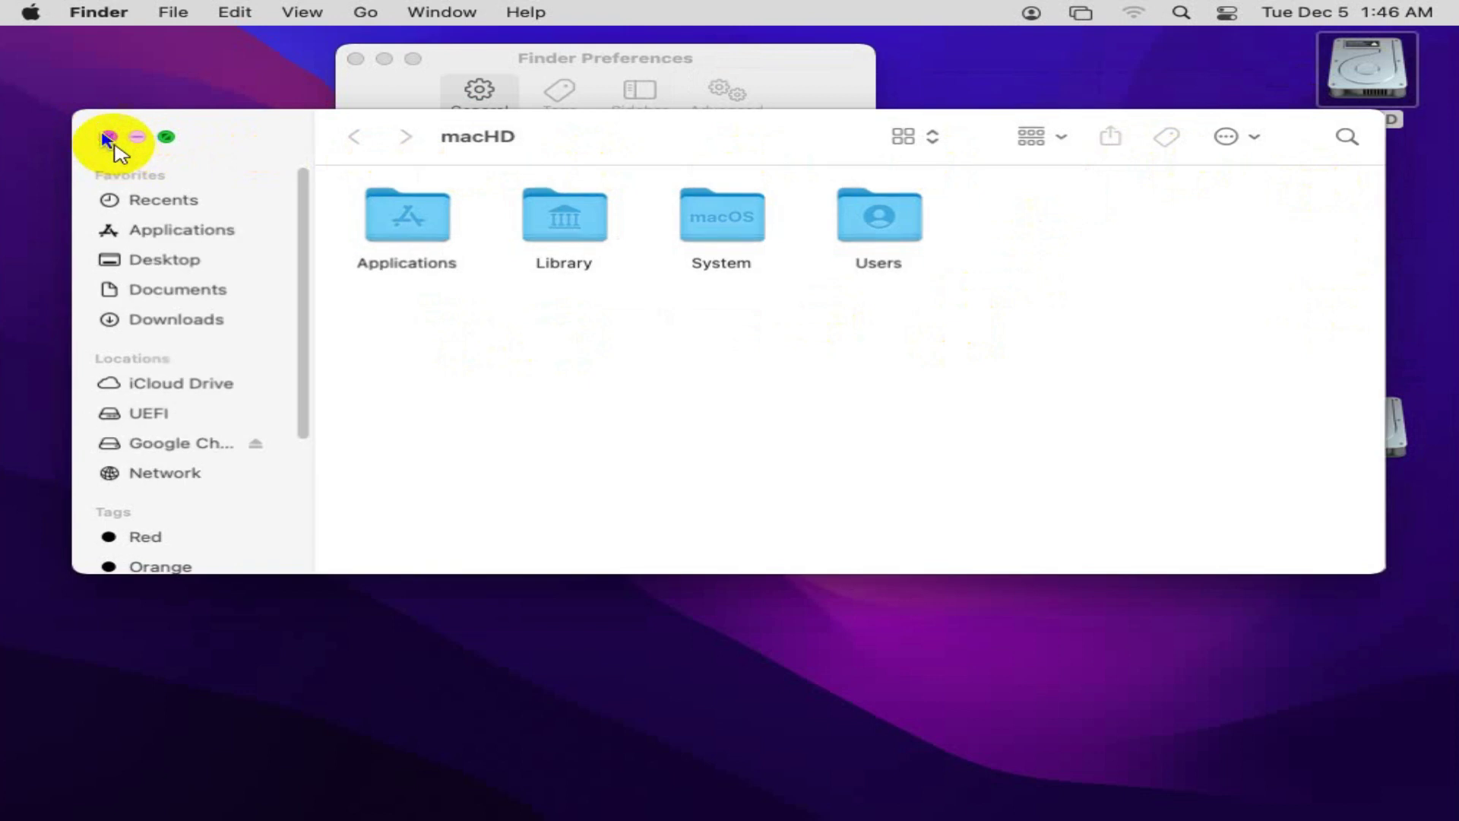
key(super+w)
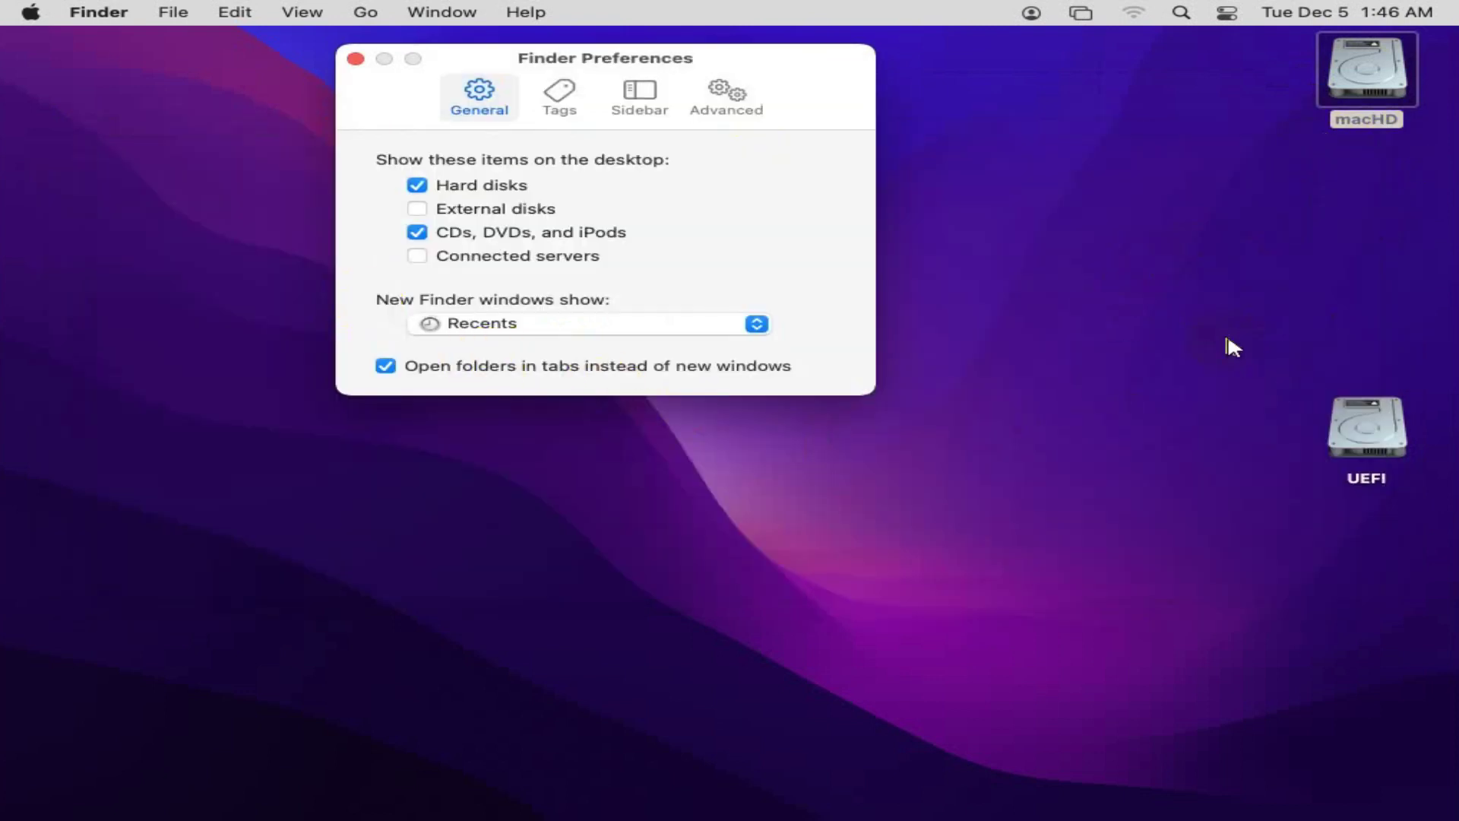
Turn off Hard disks, removing the macHD and UEFI desktop icons
click(418, 186)
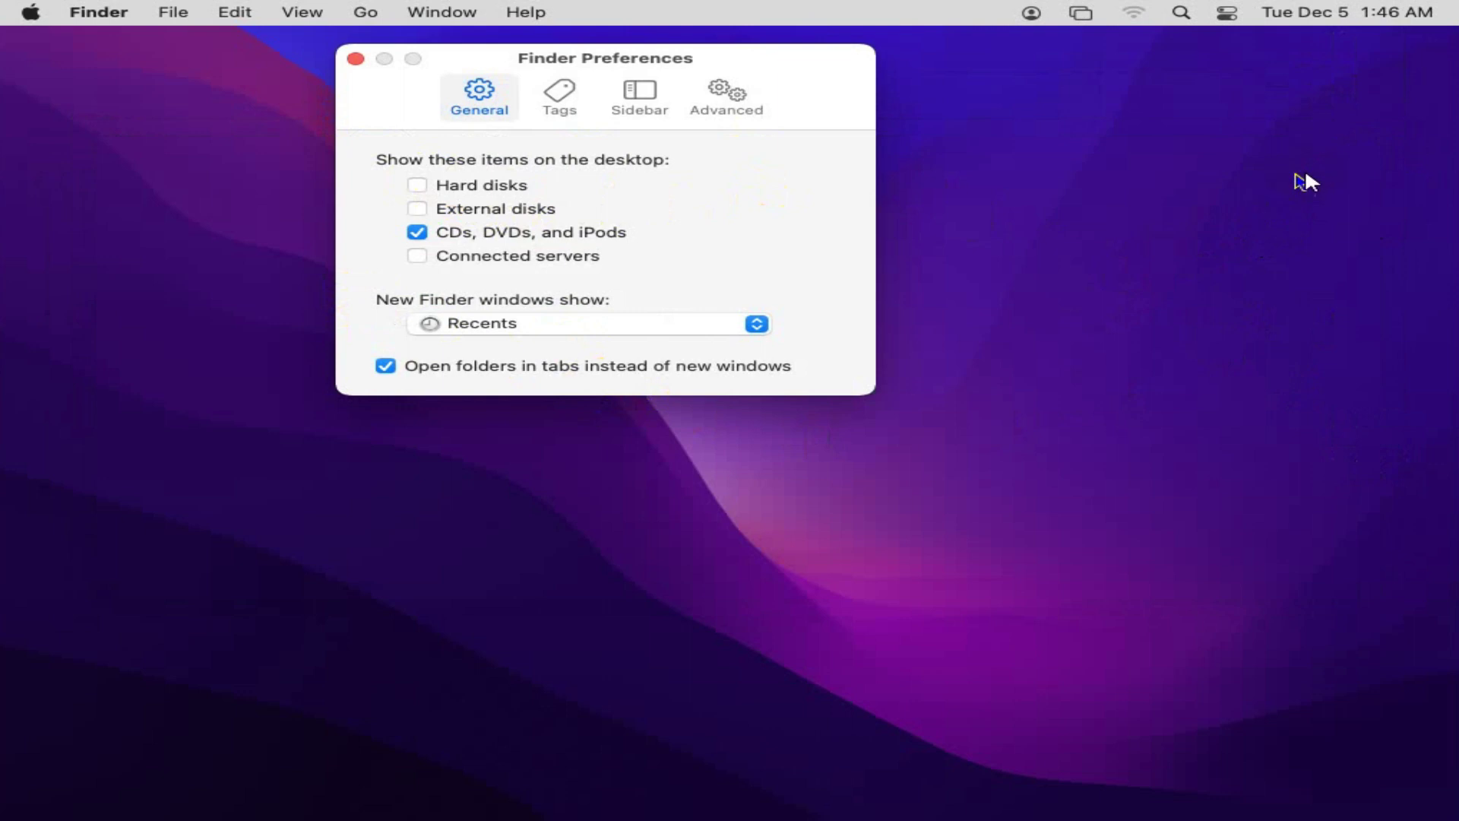